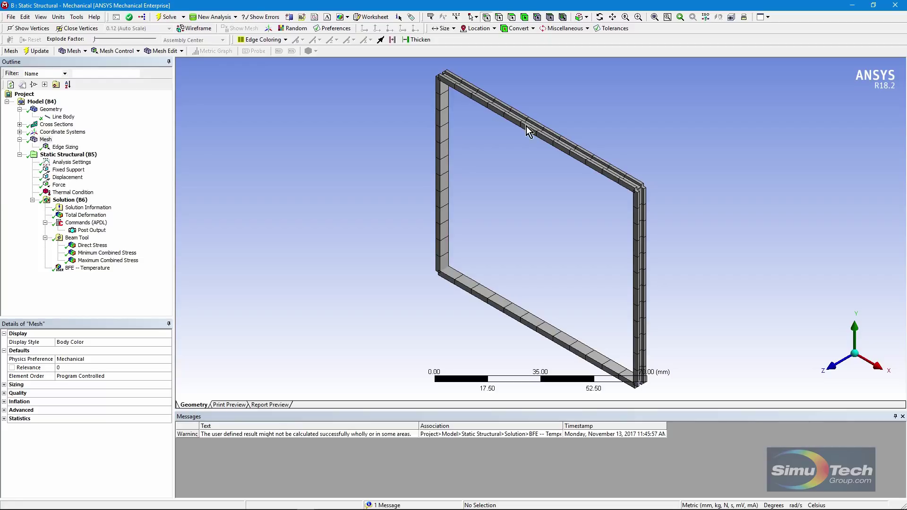
# Review the line body, its Channel1 cross section, the beam mesh and the edge sizing settings.
pyautogui.click(62, 118)
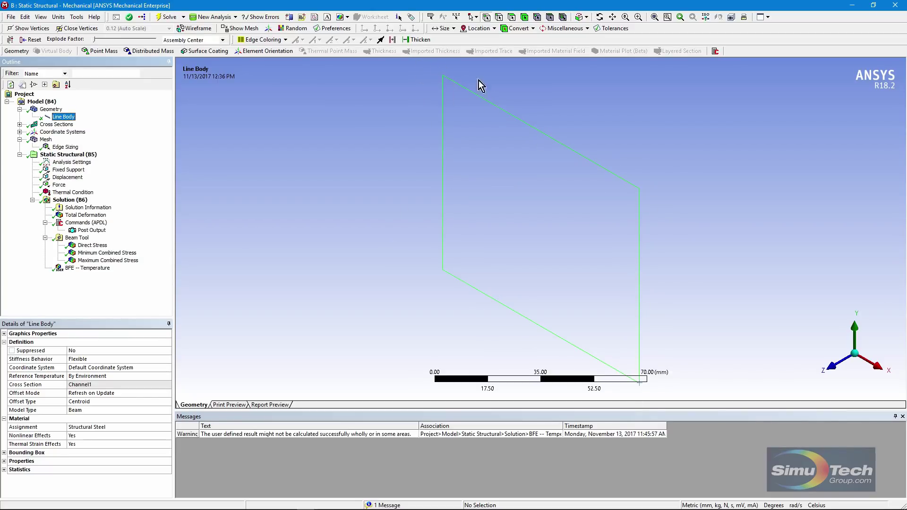
pyautogui.click(20, 125)
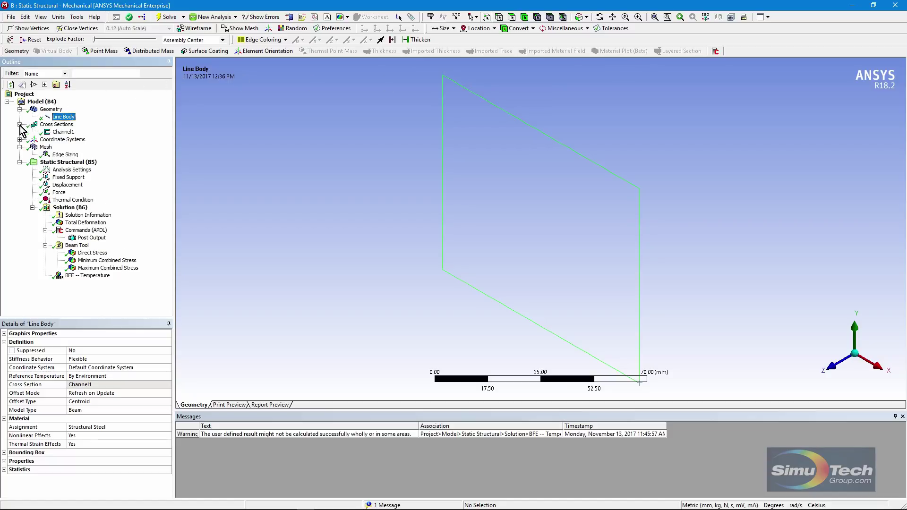
pyautogui.click(55, 125)
pyautogui.click(63, 132)
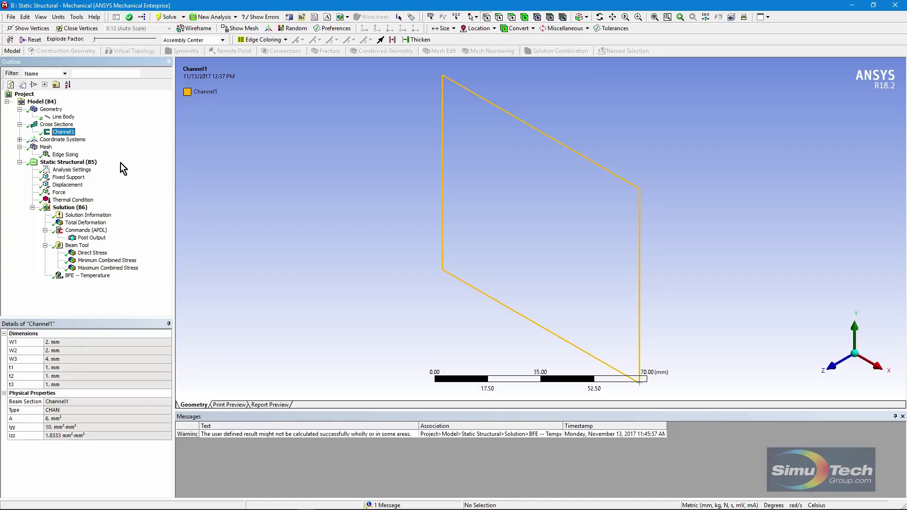
pyautogui.click(46, 146)
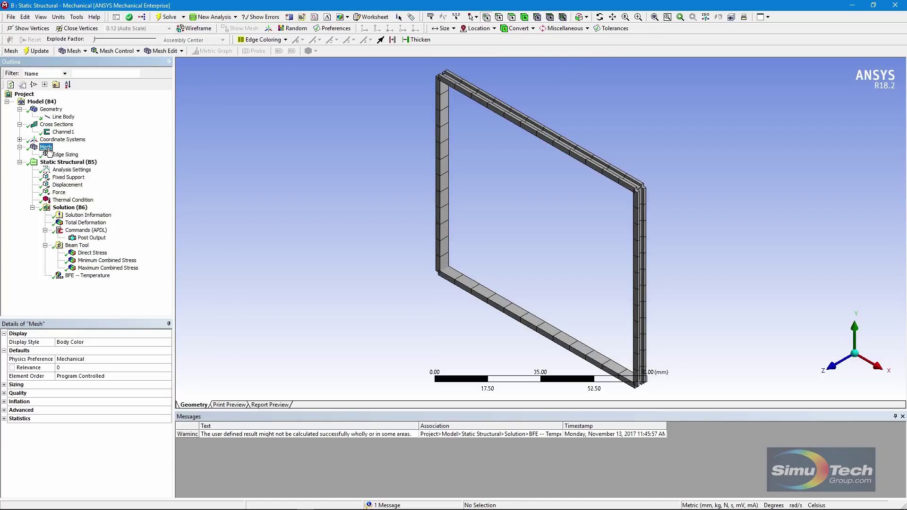
pyautogui.click(62, 155)
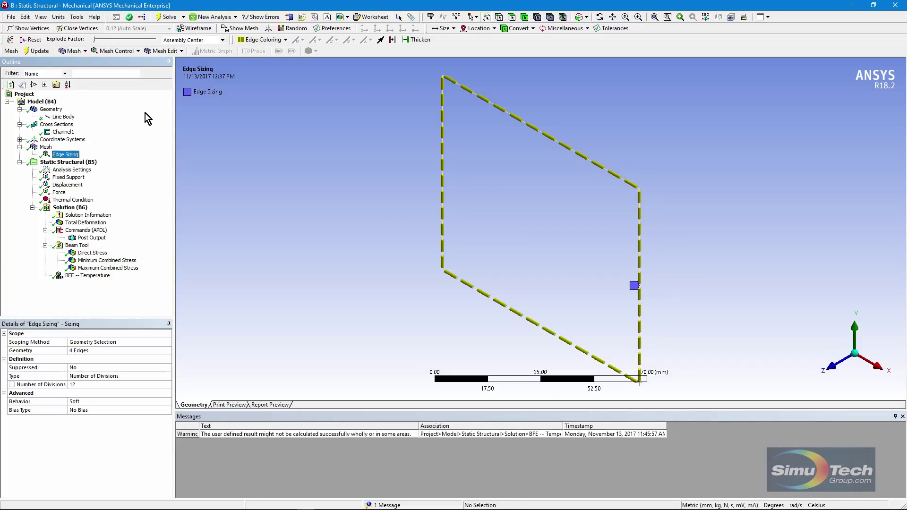
# Inspect the fixed support, displacement and force applied to the frame's corner vertices.
pyautogui.click(70, 177)
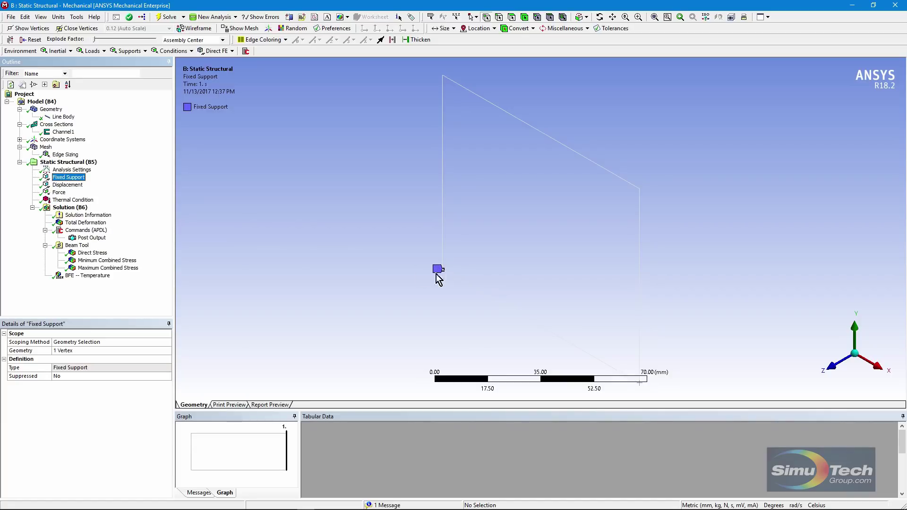
pyautogui.click(67, 186)
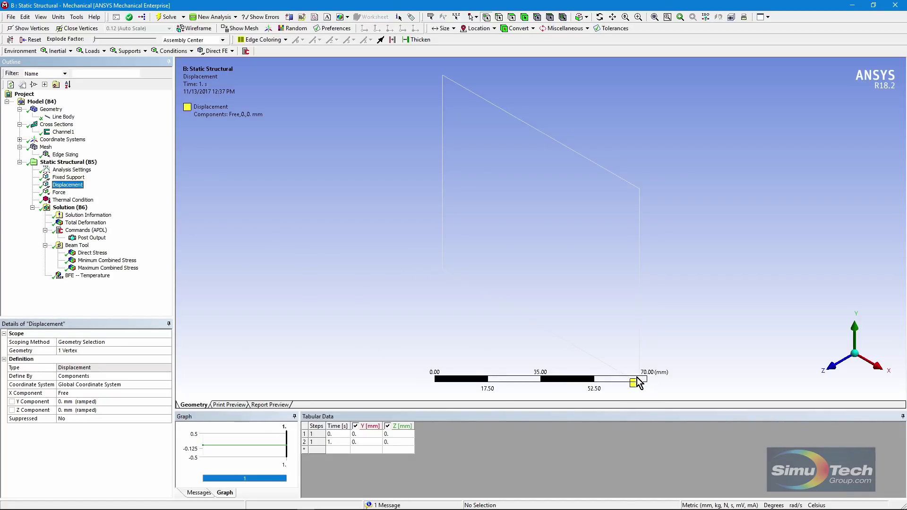
pyautogui.scroll(-1, 631, 372)
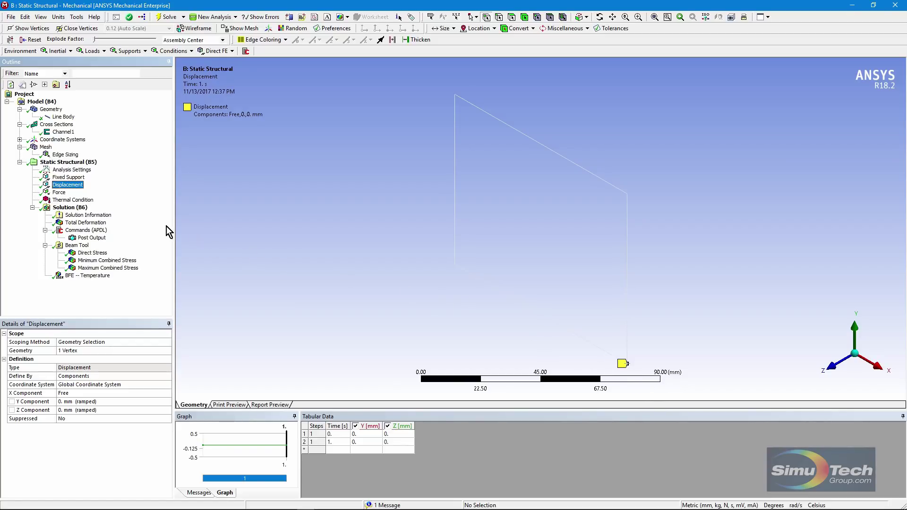
pyautogui.click(60, 193)
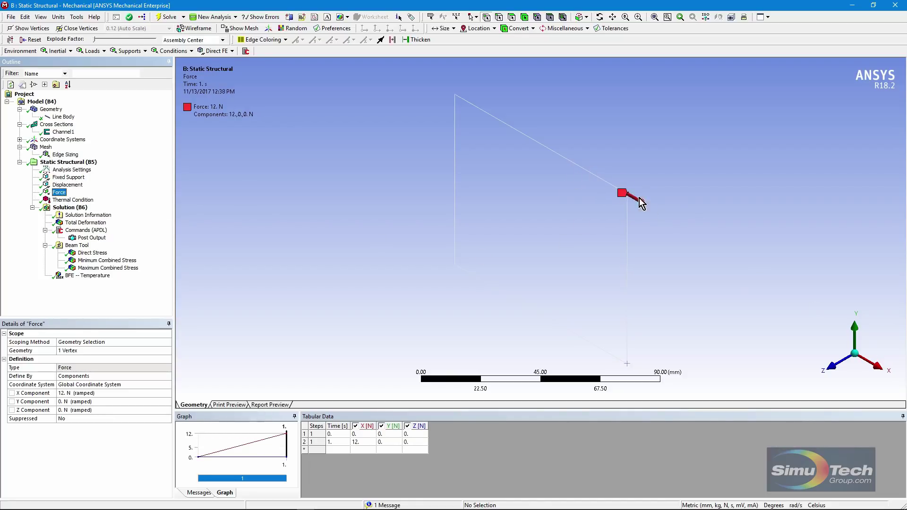
# Examine the thermal condition's temperature distribution against the mesh, and widen its temperature-versus-X graph for reading.
pyautogui.click(72, 200)
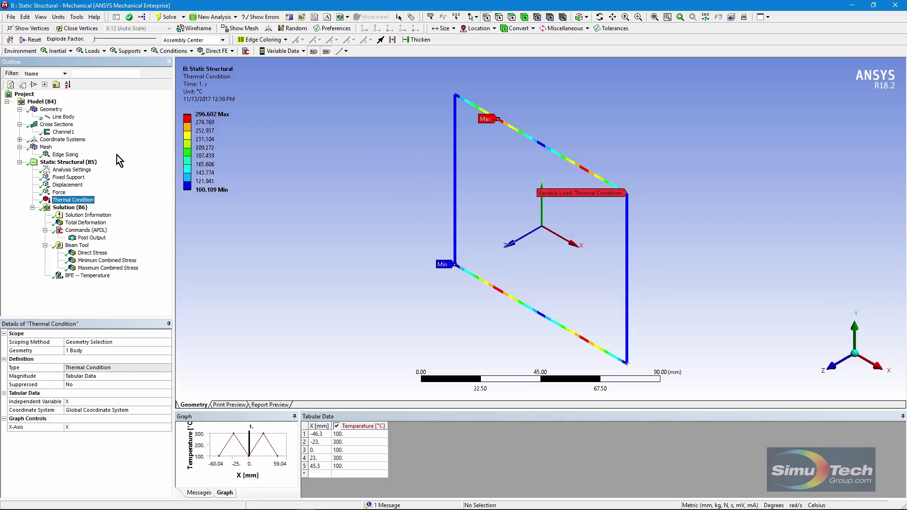
pyautogui.click(46, 147)
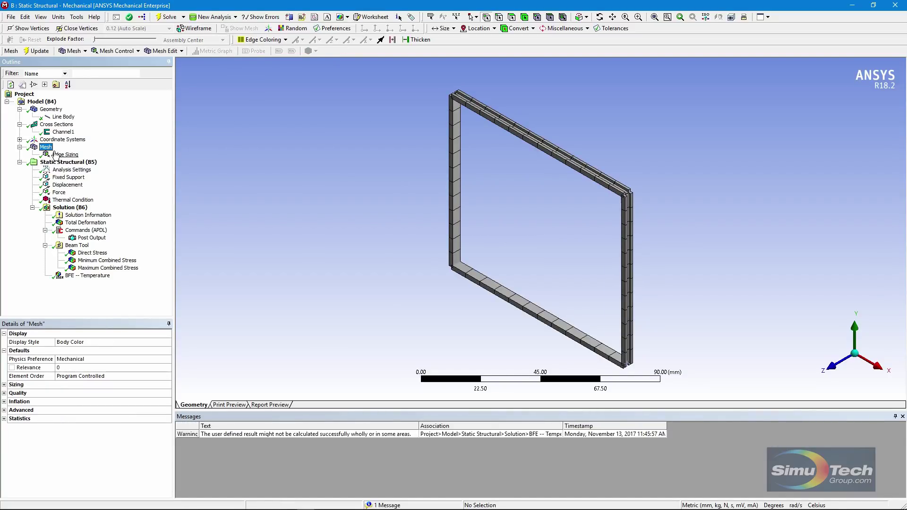
pyautogui.click(72, 200)
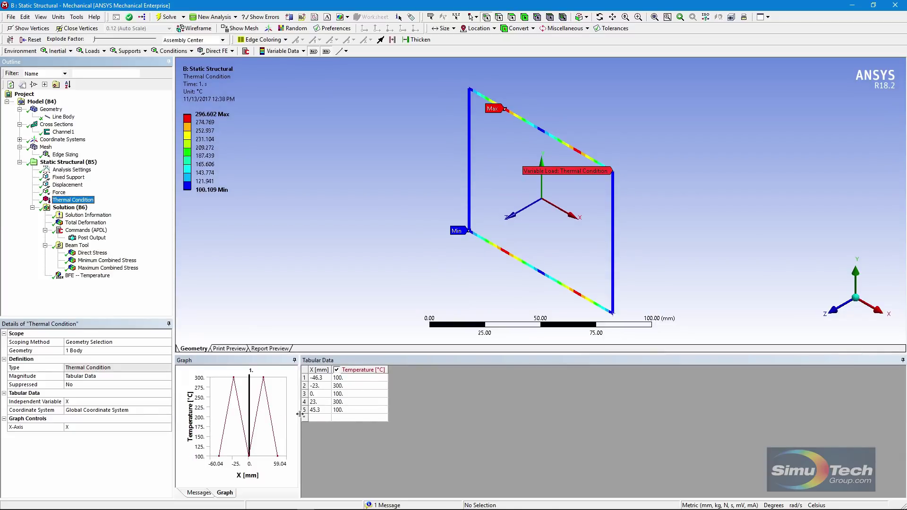
pyautogui.moveTo(300, 414); pyautogui.dragTo(501, 423)
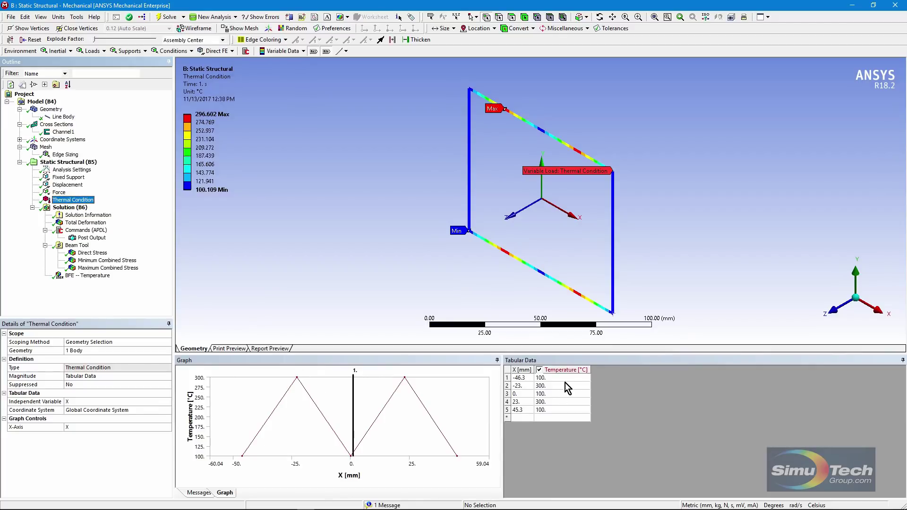
# Review the total deformation, the Beam Tool's direct and combined stresses, and the BFE temperature result.
pyautogui.click(84, 222)
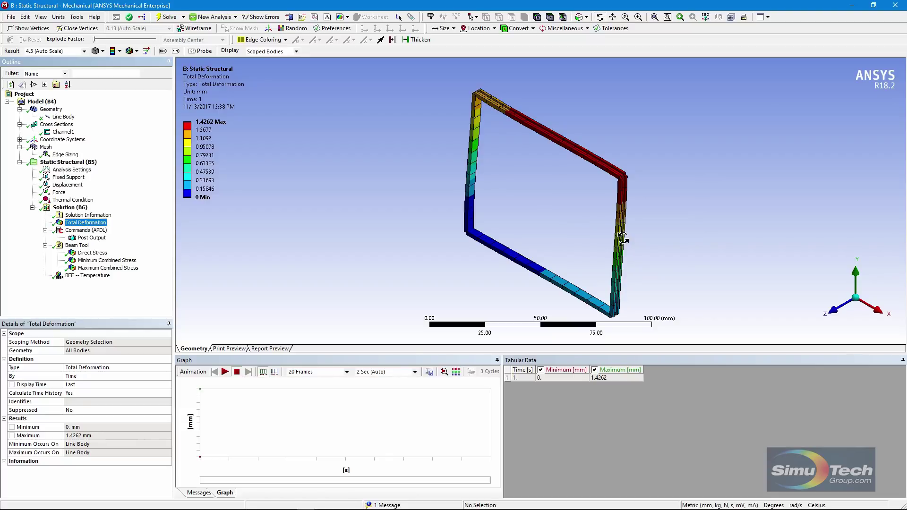
pyautogui.click(92, 254)
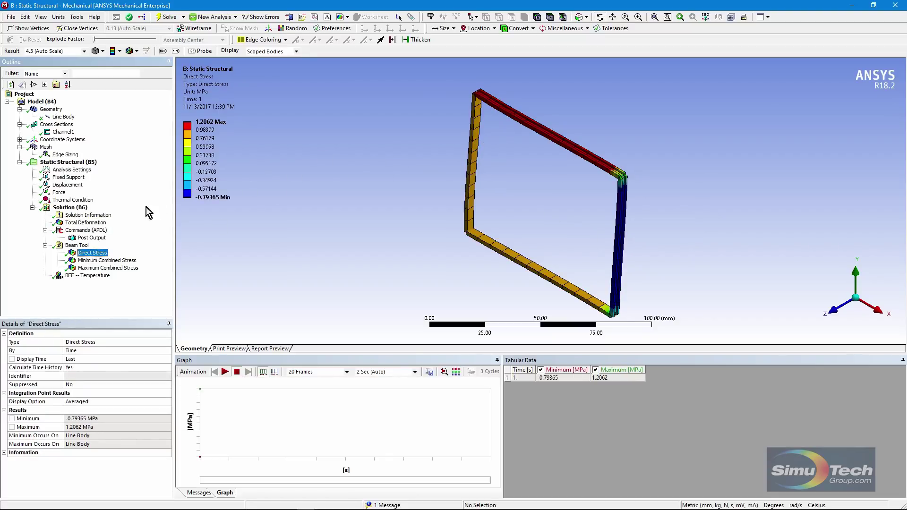
pyautogui.click(100, 261)
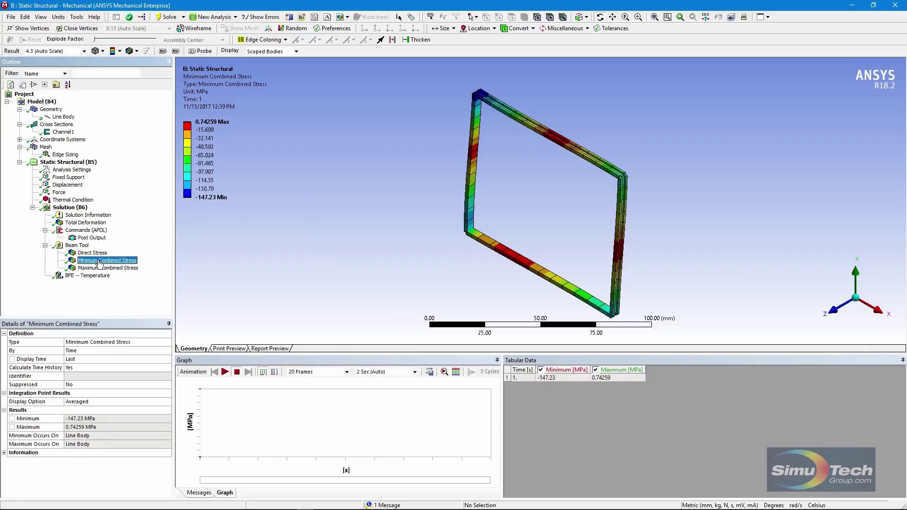
pyautogui.click(99, 269)
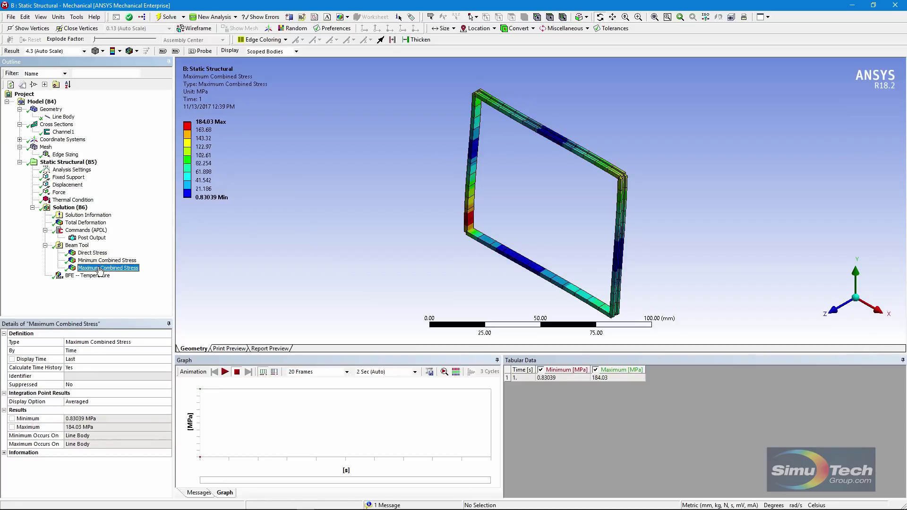
pyautogui.click(99, 260)
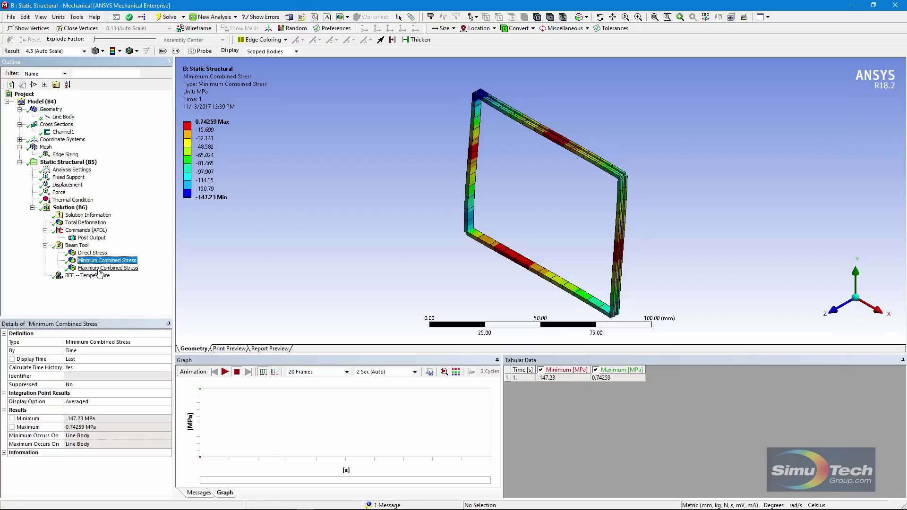
pyautogui.click(99, 268)
pyautogui.click(78, 246)
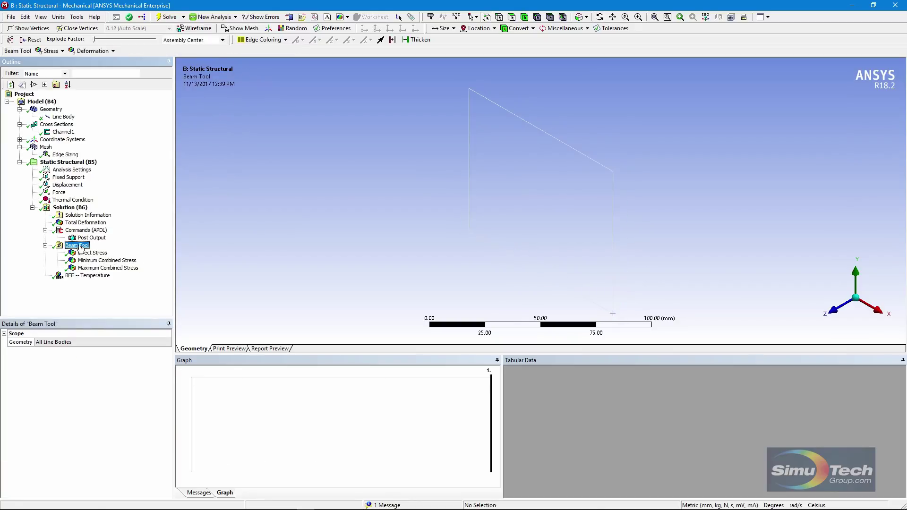
pyautogui.click(89, 276)
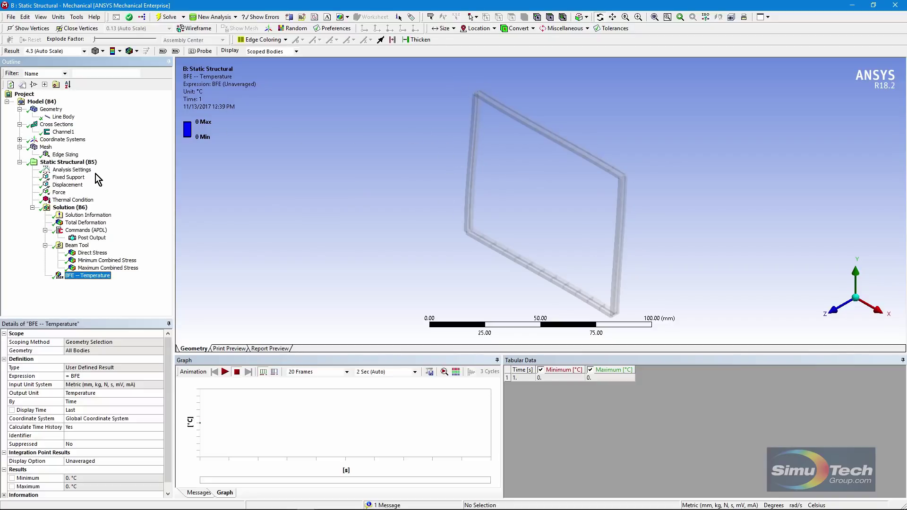
# Open the post-processing APDL commands object, enlarge its text, and examine the set,last and etlist lines.
pyautogui.click(86, 230)
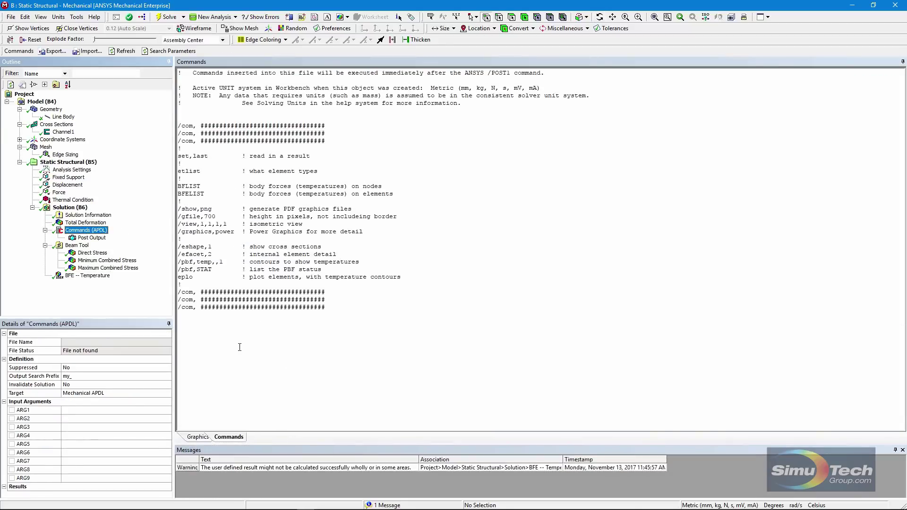
pyautogui.keyDown('ctrl'); pyautogui.scroll(5, 240, 348); pyautogui.keyUp('ctrl')
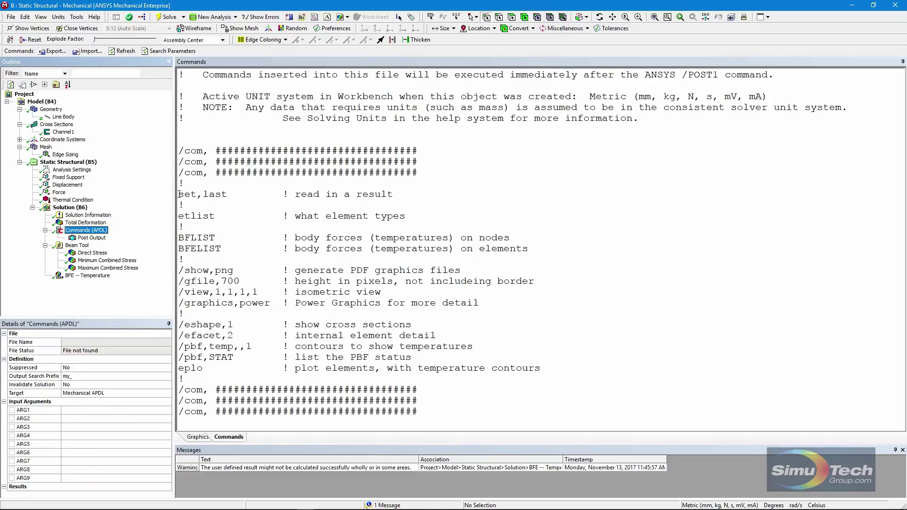
pyautogui.moveTo(178, 196); pyautogui.dragTo(240, 196)
pyautogui.click(728, 305)
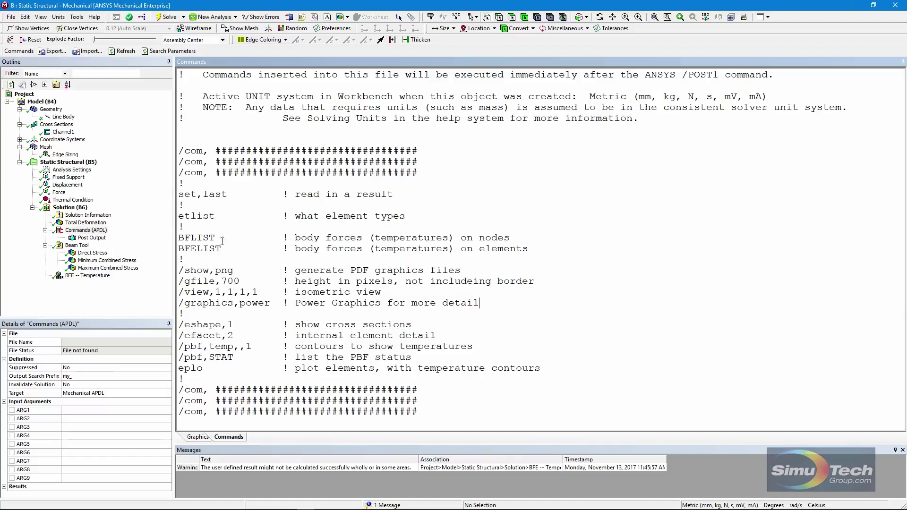
pyautogui.moveTo(179, 216); pyautogui.dragTo(223, 216)
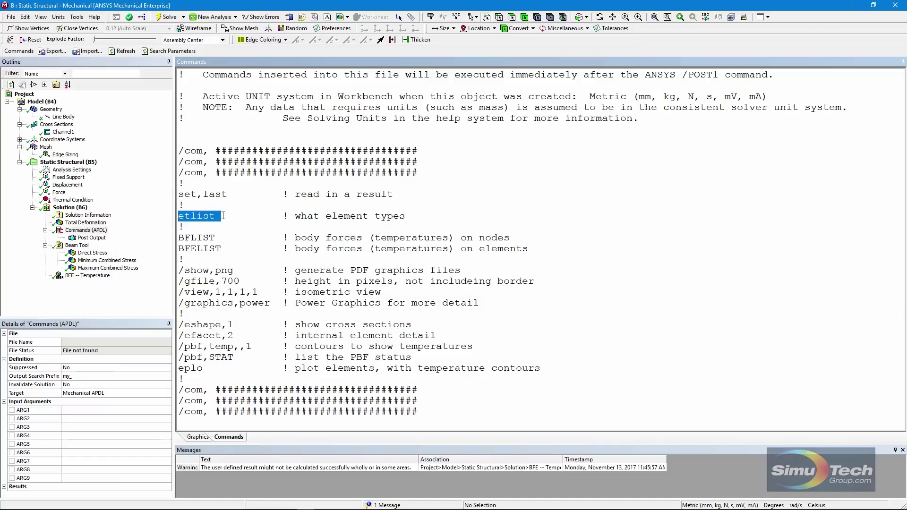
pyautogui.click(252, 217)
pyautogui.click(618, 422)
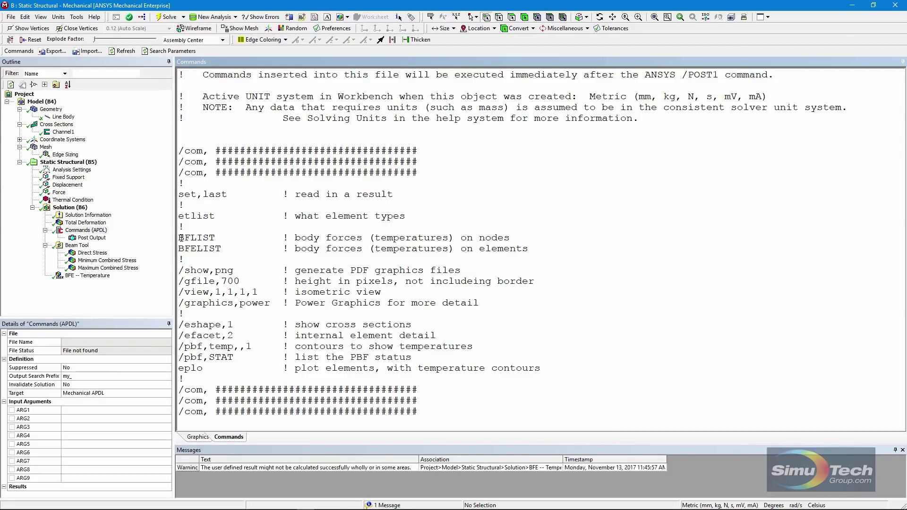
# Examine the BFLIST and BFELIST commands that list body-force temperatures on nodes and elements.
pyautogui.moveTo(179, 238); pyautogui.dragTo(235, 249)
pyautogui.click(234, 263)
pyautogui.click(201, 260)
pyautogui.doubleClick(196, 249)
pyautogui.moveTo(178, 237); pyautogui.dragTo(223, 240)
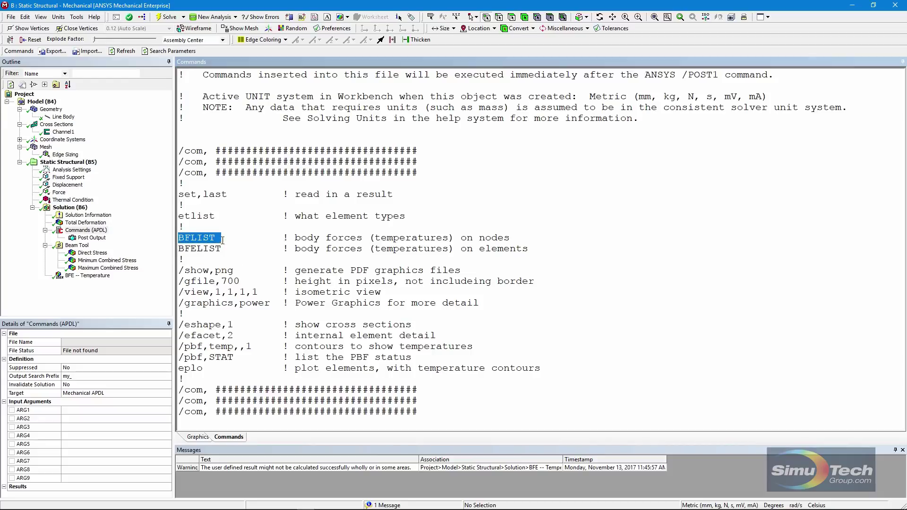
pyautogui.click(208, 261)
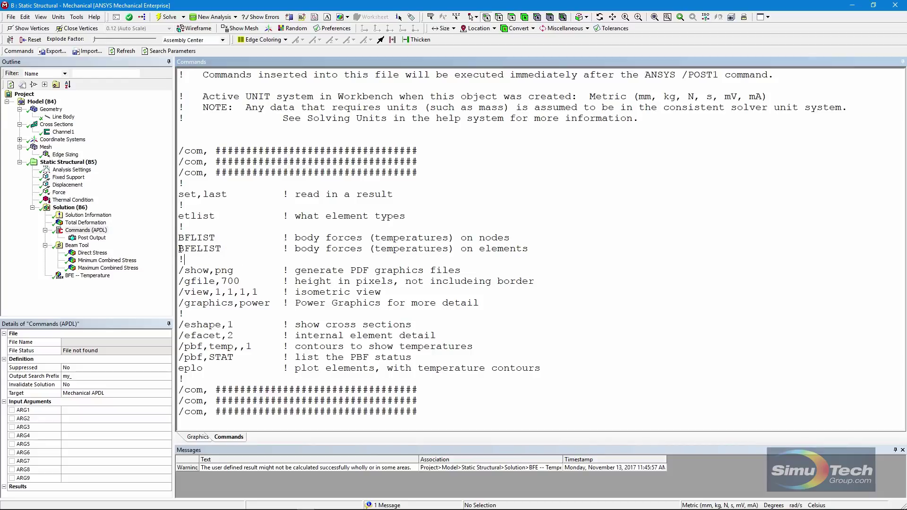
pyautogui.moveTo(180, 249); pyautogui.dragTo(239, 252)
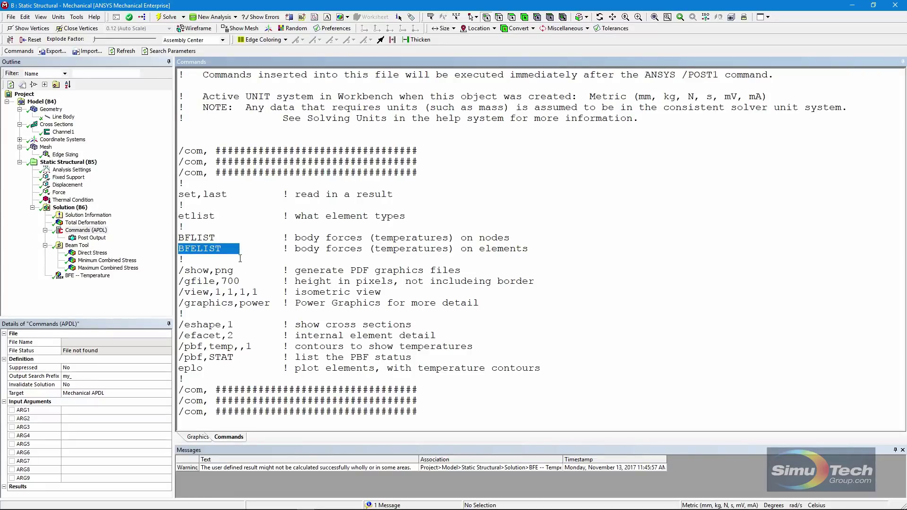
pyautogui.click(199, 264)
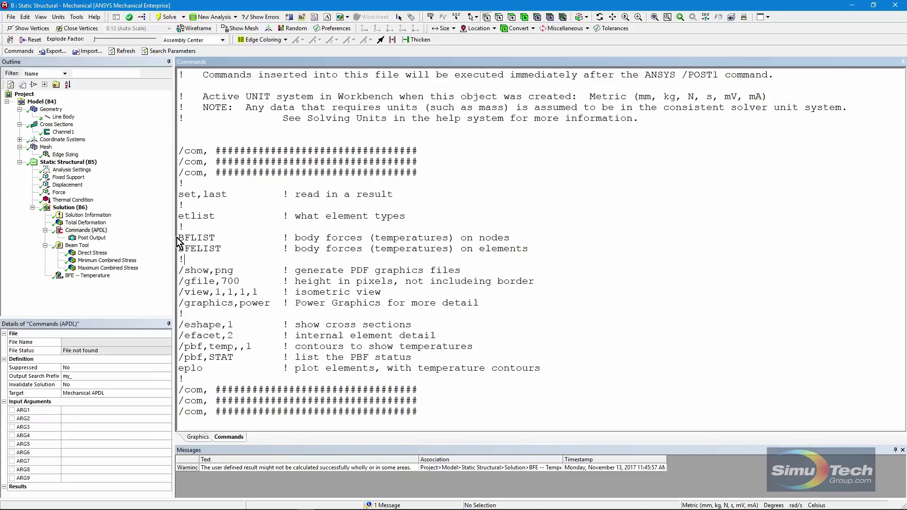
pyautogui.moveTo(180, 238); pyautogui.dragTo(229, 240)
pyautogui.click(218, 259)
pyautogui.moveTo(179, 238); pyautogui.dragTo(232, 237)
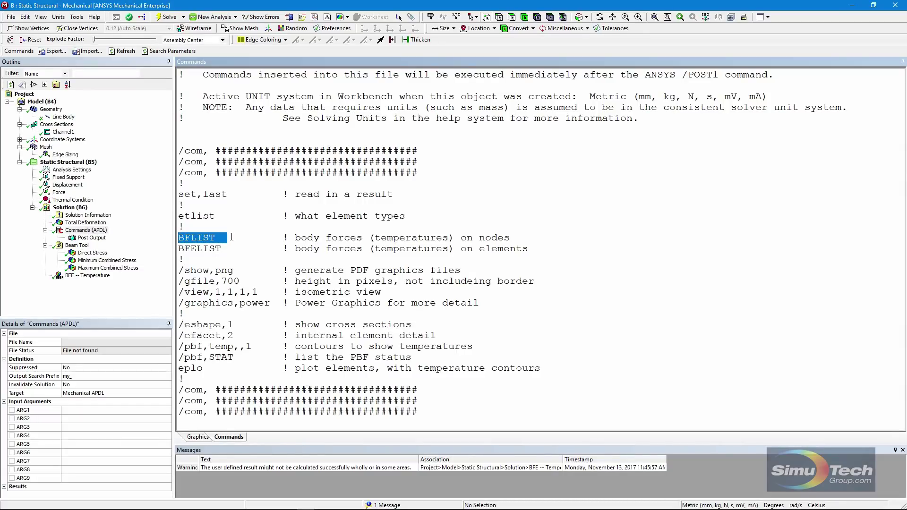
pyautogui.click(220, 314)
# Examine the plot setup commands for PNG output, image height, isometric view and Power Graphics.
pyautogui.moveTo(180, 270); pyautogui.dragTo(264, 271)
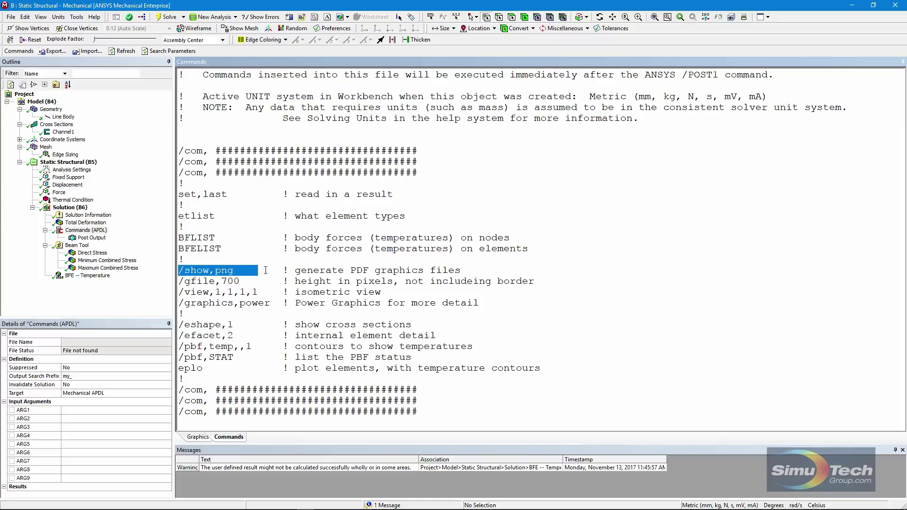
pyautogui.click(265, 270)
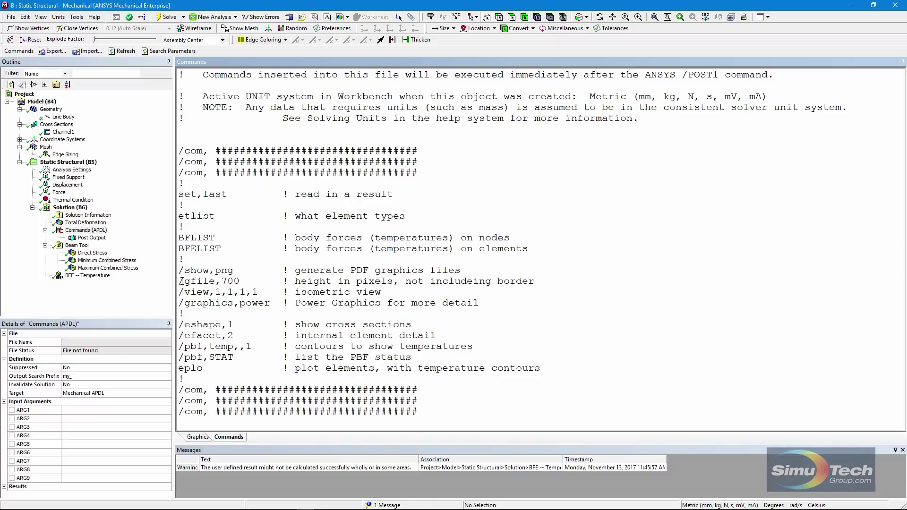
pyautogui.moveTo(179, 281); pyautogui.dragTo(241, 280)
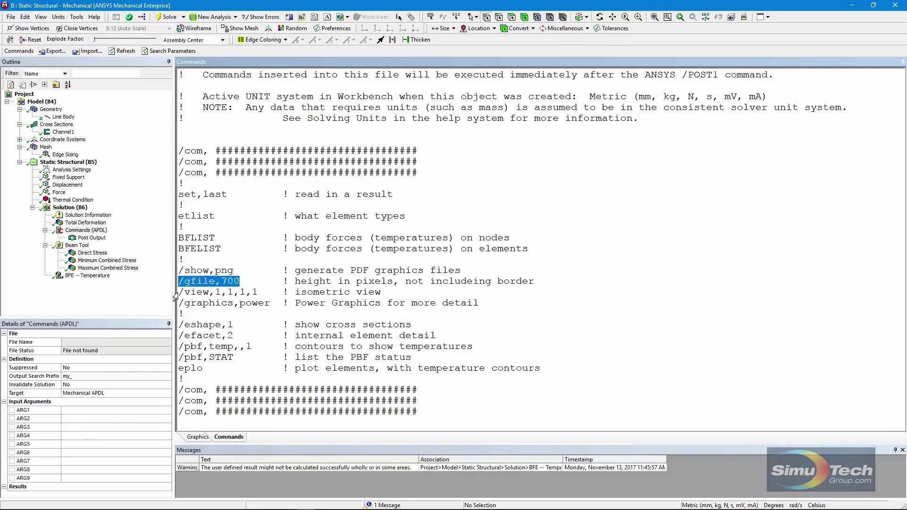
pyautogui.moveTo(179, 292); pyautogui.dragTo(272, 292)
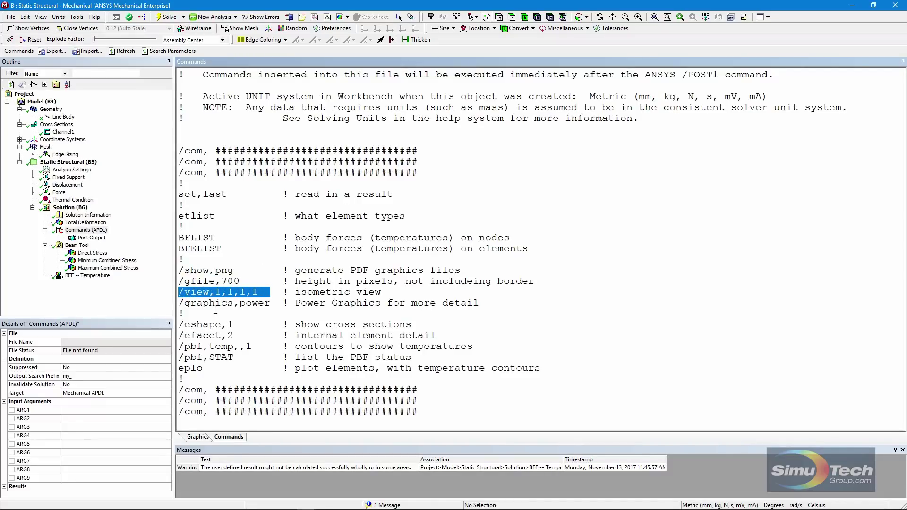
pyautogui.click(196, 311)
pyautogui.moveTo(179, 303); pyautogui.dragTo(275, 303)
pyautogui.click(266, 314)
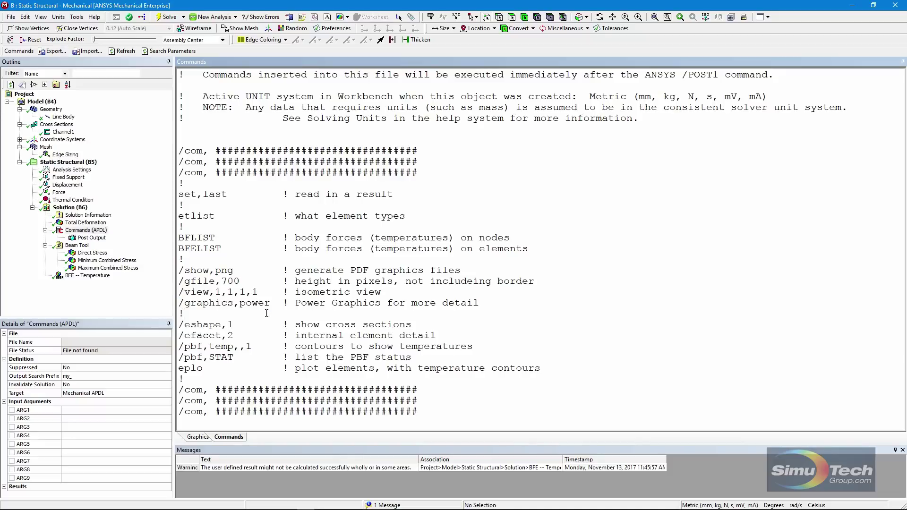
# Examine the /eshape,1 and /efacet,2 commands that show beam cross sections and internal element detail.
pyautogui.moveTo(179, 325); pyautogui.dragTo(234, 325)
pyautogui.click(245, 336)
pyautogui.moveTo(179, 336); pyautogui.dragTo(237, 335)
pyautogui.click(241, 335)
# Examine the /pbf,temp,,1, /pbf,STAT and eplo commands that contour temperatures, list the PBF status and plot the elements.
pyautogui.moveTo(181, 346); pyautogui.dragTo(263, 347)
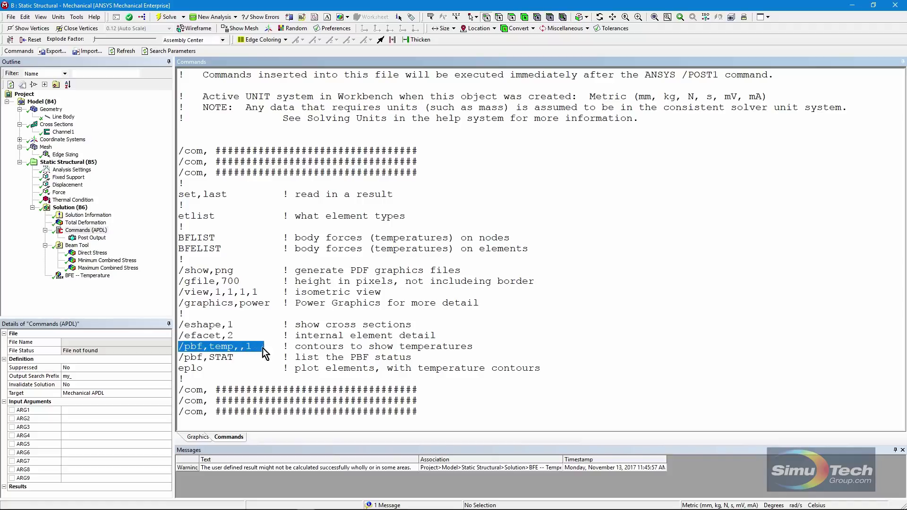
pyautogui.moveTo(181, 358); pyautogui.dragTo(248, 358)
pyautogui.click(258, 357)
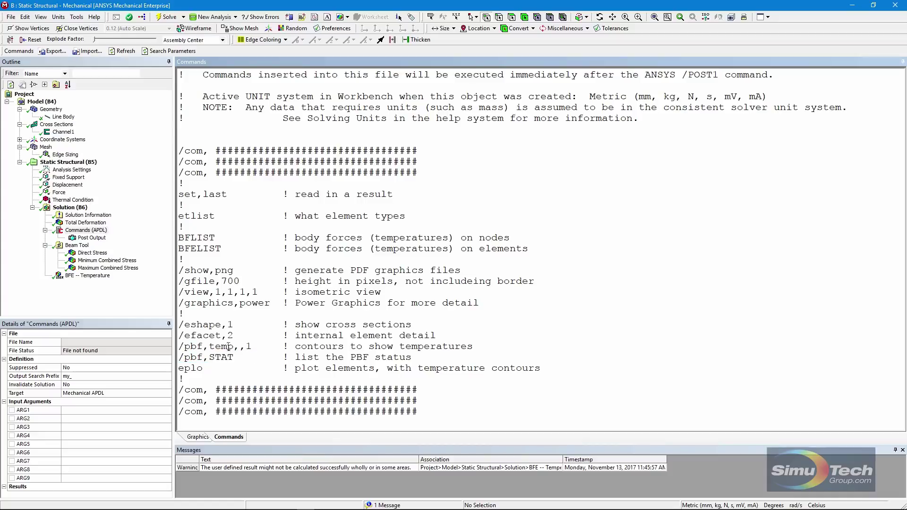
pyautogui.moveTo(178, 348); pyautogui.dragTo(270, 348)
pyautogui.click(258, 370)
pyautogui.moveTo(179, 369); pyautogui.dragTo(226, 371)
pyautogui.click(223, 378)
pyautogui.moveTo(180, 349); pyautogui.dragTo(255, 349)
pyautogui.click(119, 303)
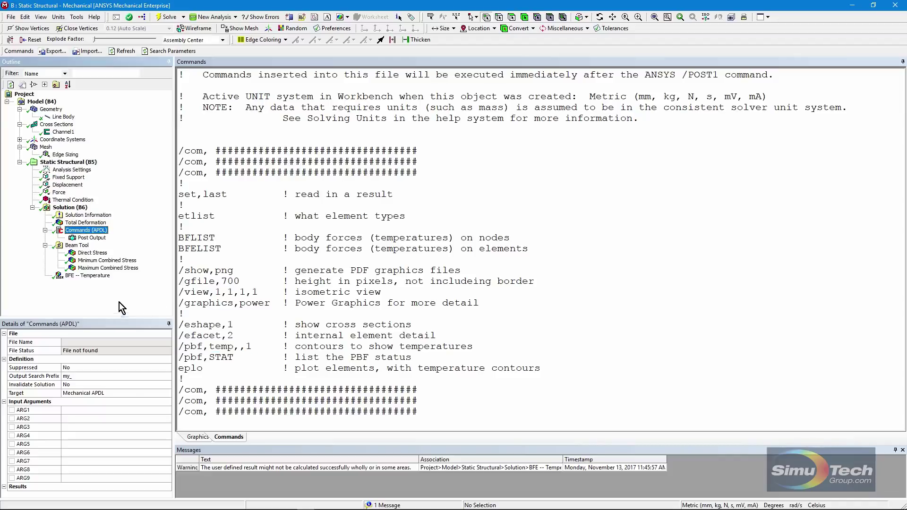
# Compare the Post Output temperature plot with the Thermal Condition contours and its enlarged temperature-versus-X graph and table.
pyautogui.click(91, 238)
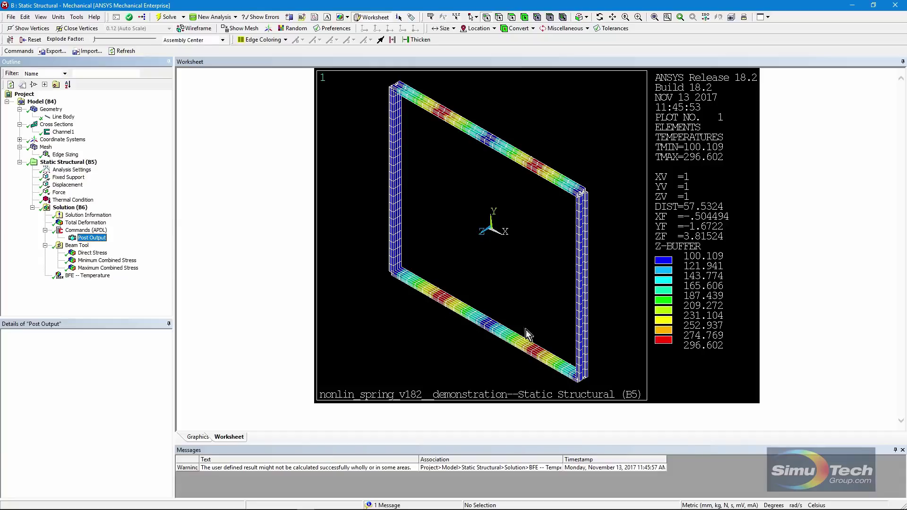
pyautogui.click(72, 200)
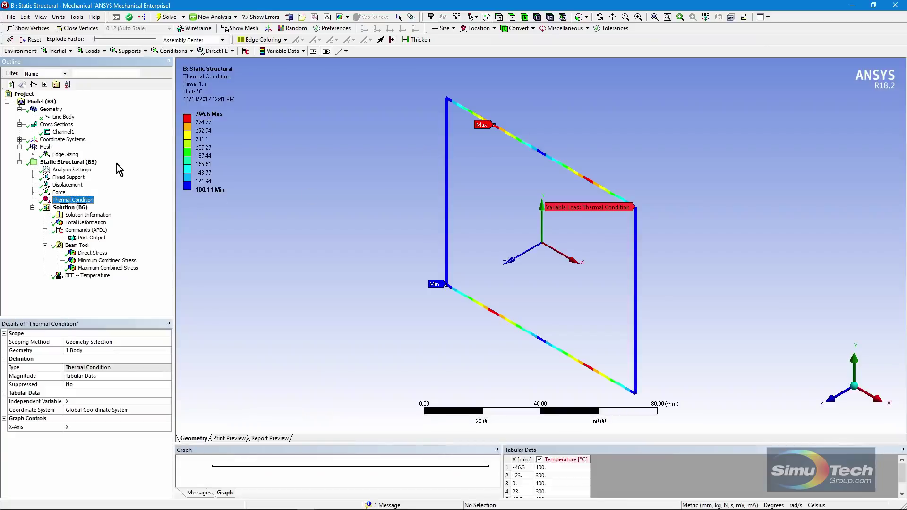
pyautogui.click(92, 238)
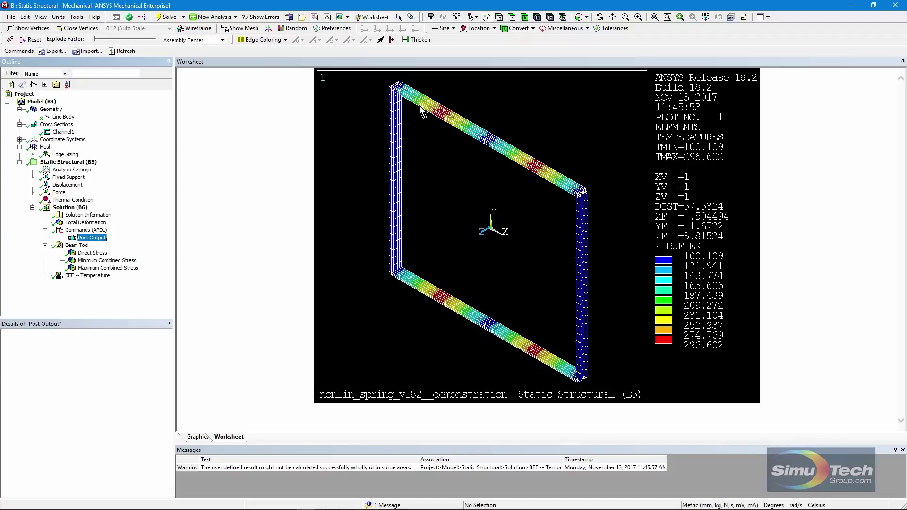
pyautogui.click(73, 200)
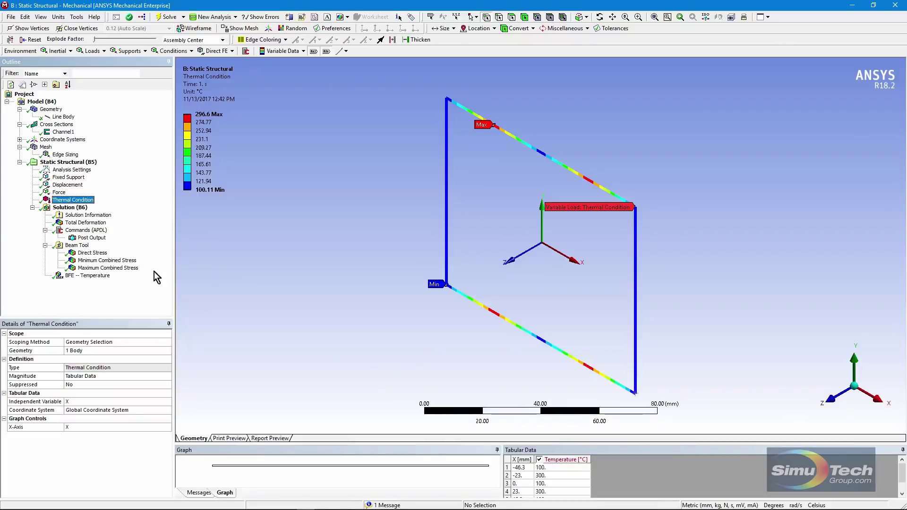
pyautogui.moveTo(424, 444); pyautogui.dragTo(425, 301)
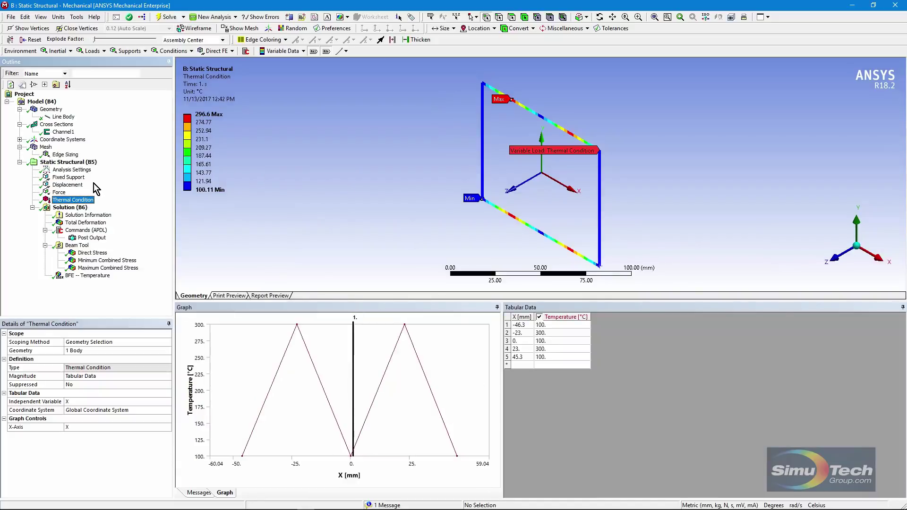
pyautogui.click(91, 238)
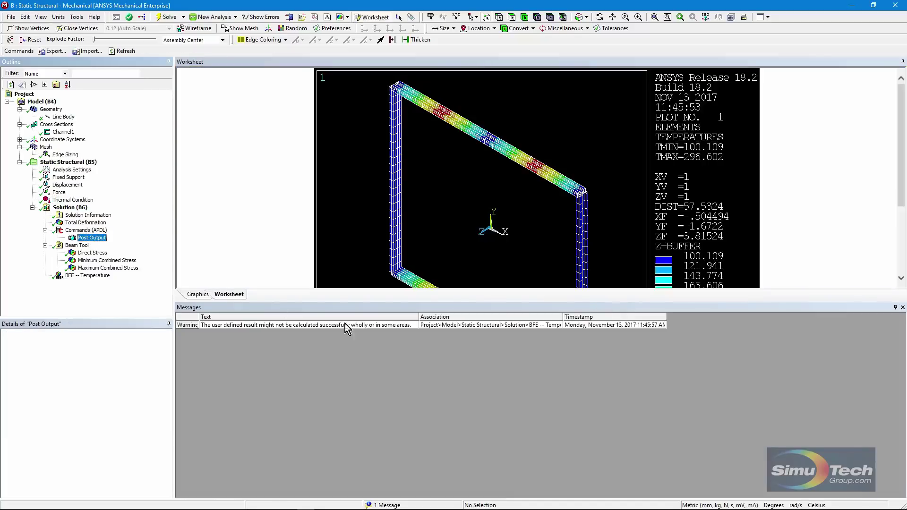
pyautogui.moveTo(399, 302); pyautogui.dragTo(443, 362)
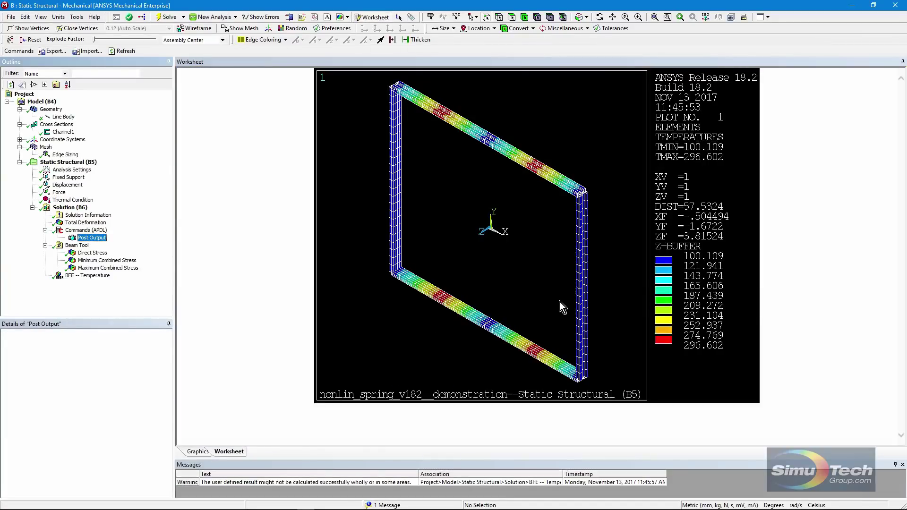
# Set the Edge Sizing on the four frame edges to 3 divisions and regenerate the mesh.
pyautogui.click(46, 148)
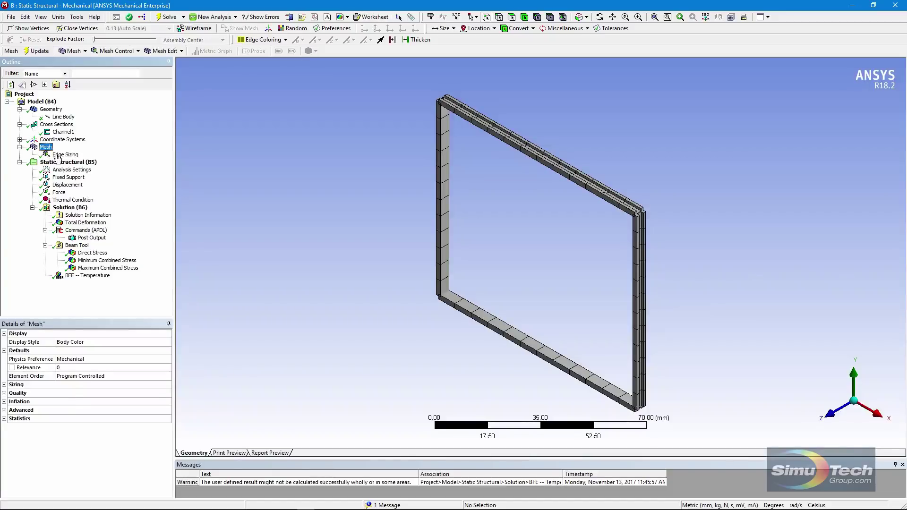
pyautogui.click(58, 155)
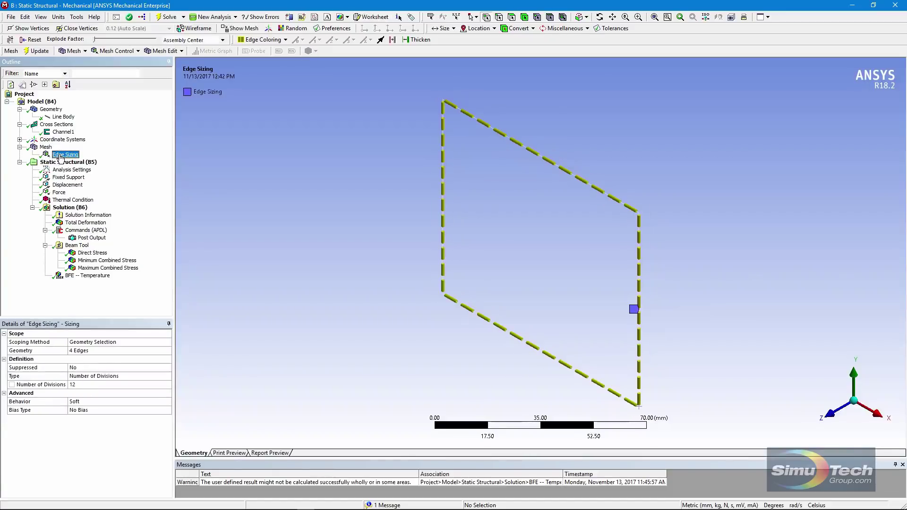
pyautogui.click(121, 387)
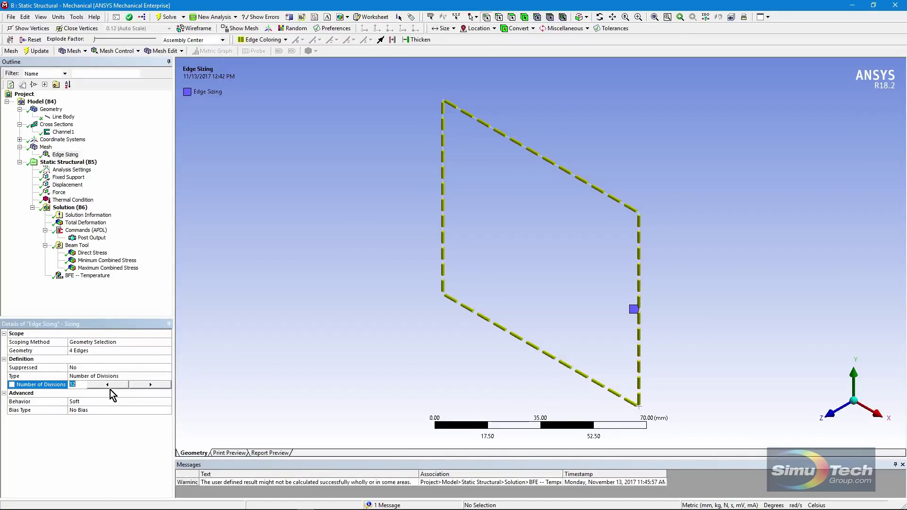
pyautogui.write('3')
pyautogui.press('Return')
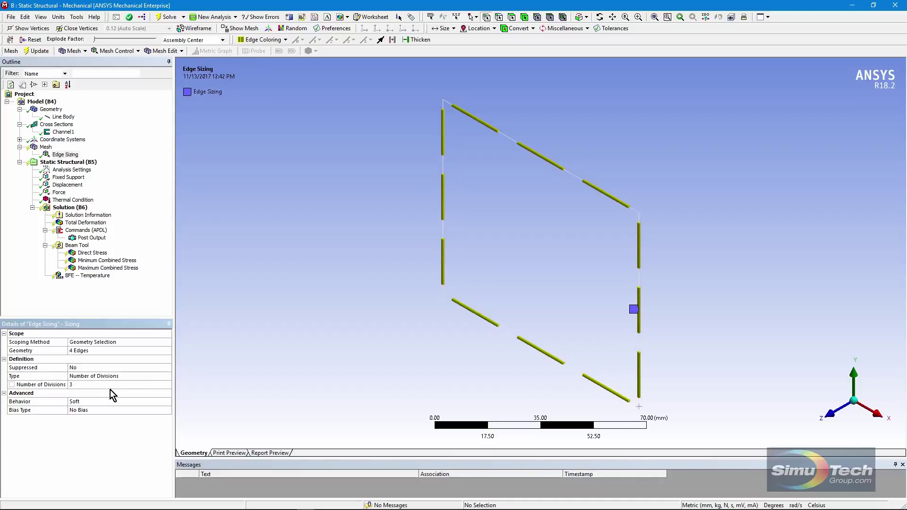
pyautogui.rightClick(45, 147)
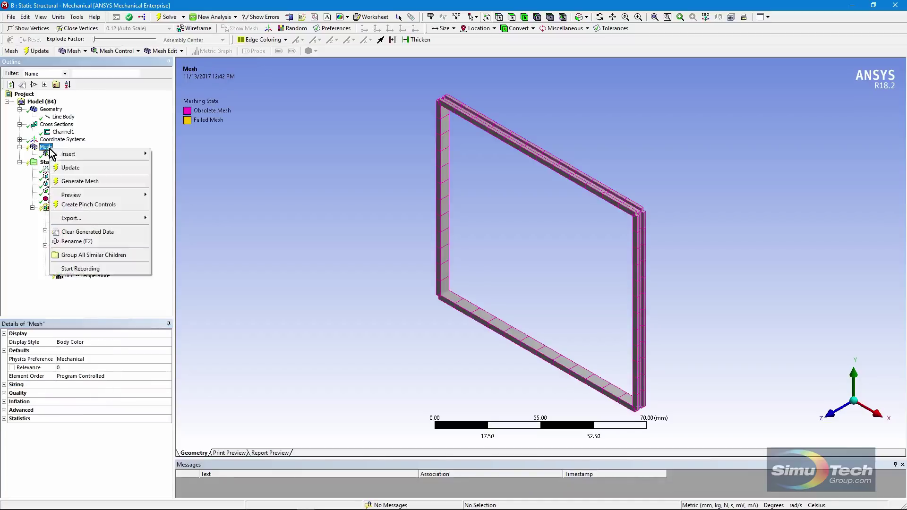
pyautogui.click(112, 181)
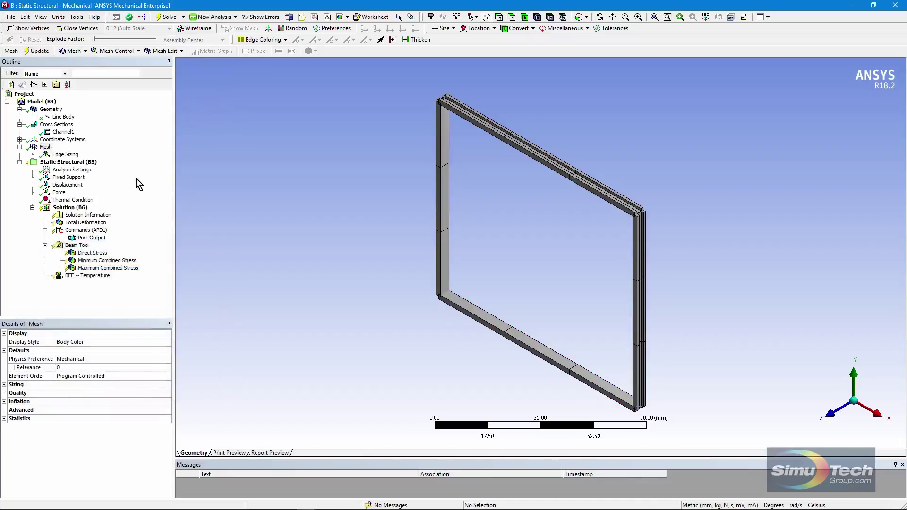
# Check the Thermal Condition temperatures on the coarse mesh and solve the static structural model again.
pyautogui.click(75, 200)
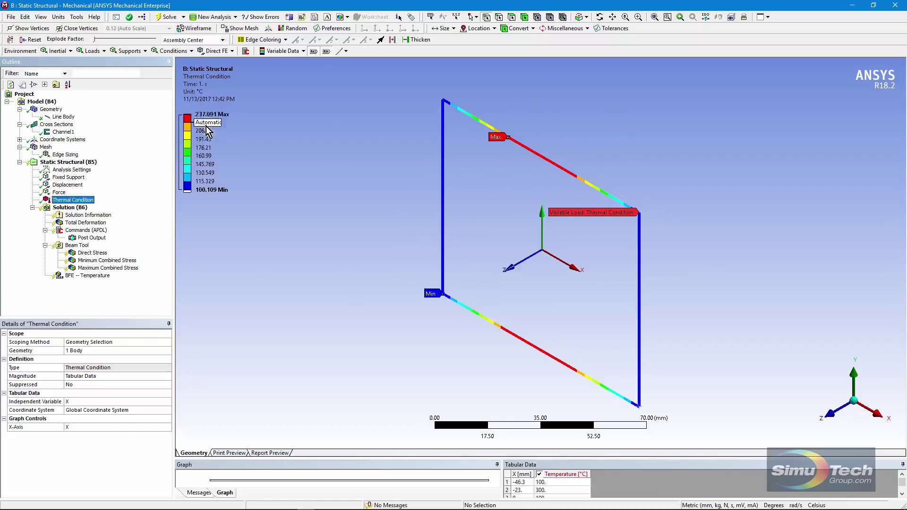
pyautogui.moveTo(211, 167)
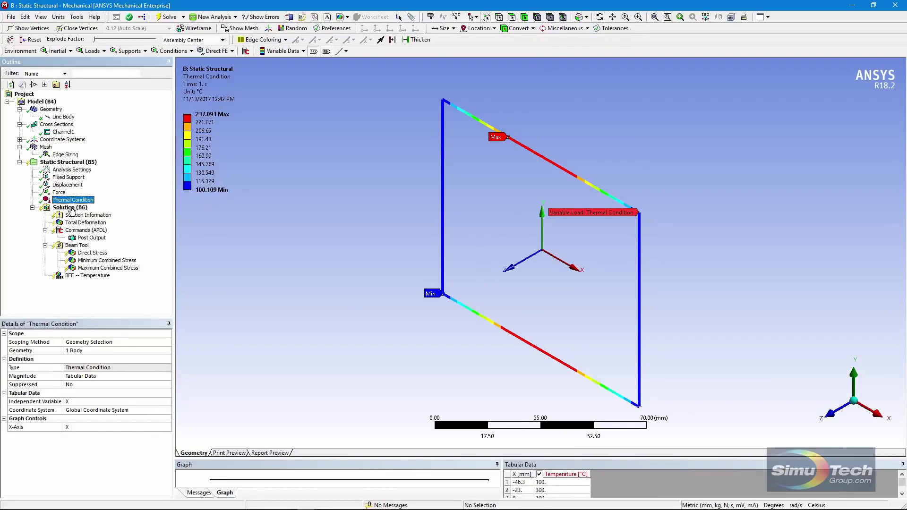
pyautogui.rightClick(71, 208)
pyautogui.click(240, 221)
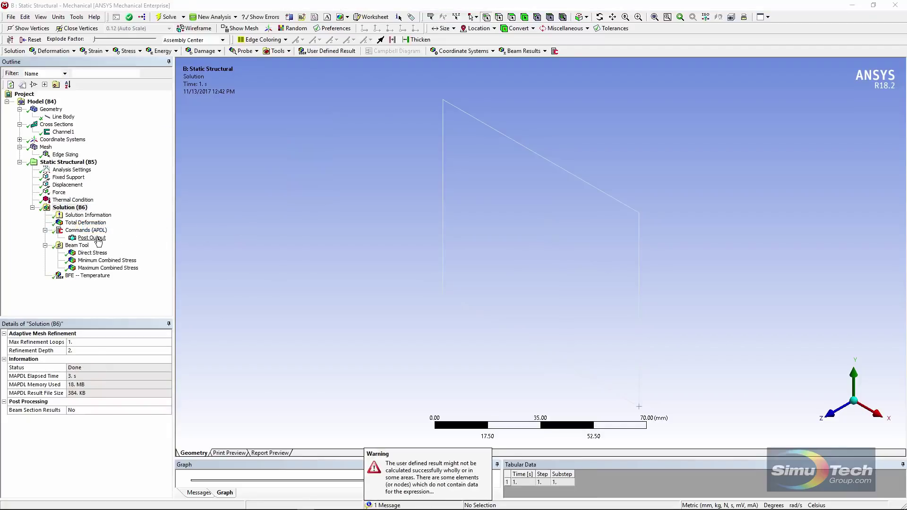
# Compare the re-solved Post Output temperature plot with the Thermal Condition contours, its temperature-versus-X graph and the coarse mesh.
pyautogui.click(97, 239)
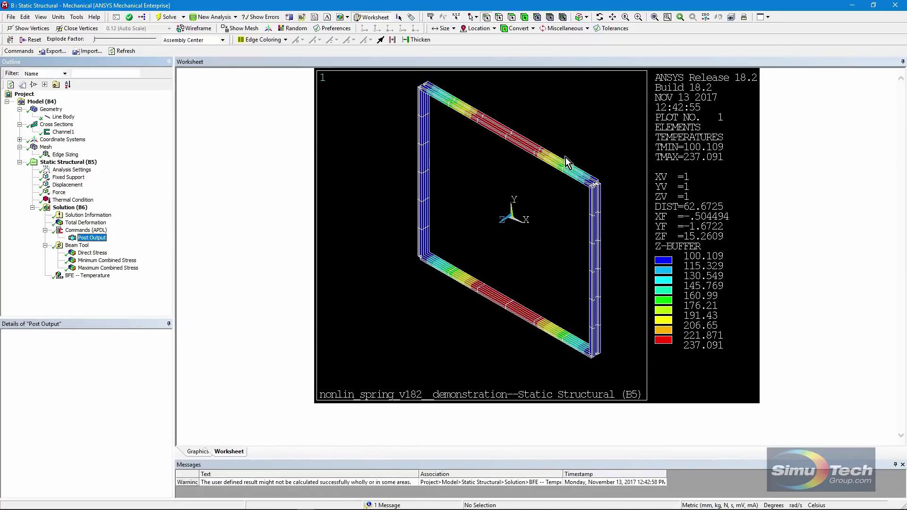
pyautogui.click(73, 200)
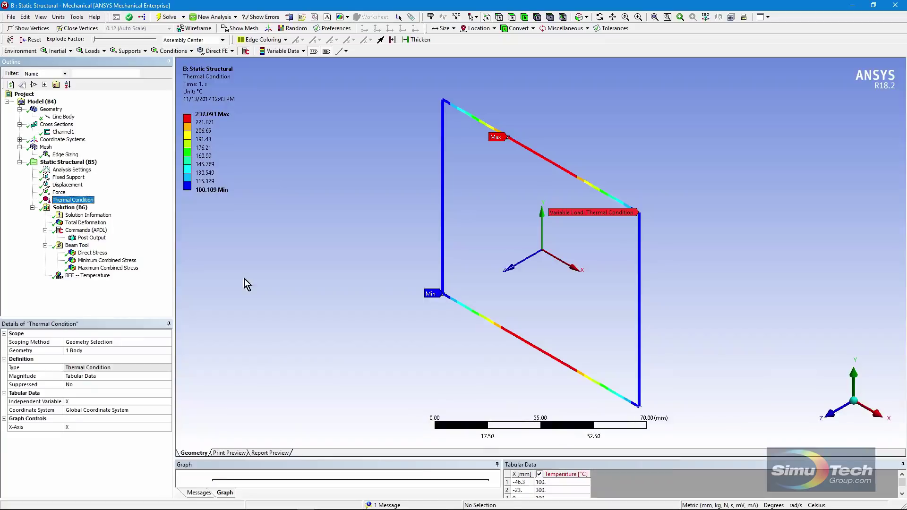
pyautogui.moveTo(302, 395); pyautogui.dragTo(301, 305)
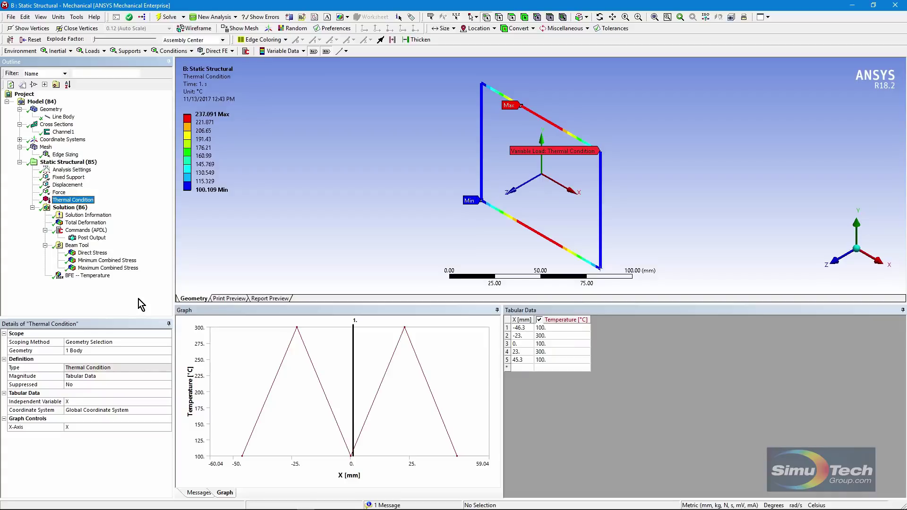
pyautogui.click(46, 148)
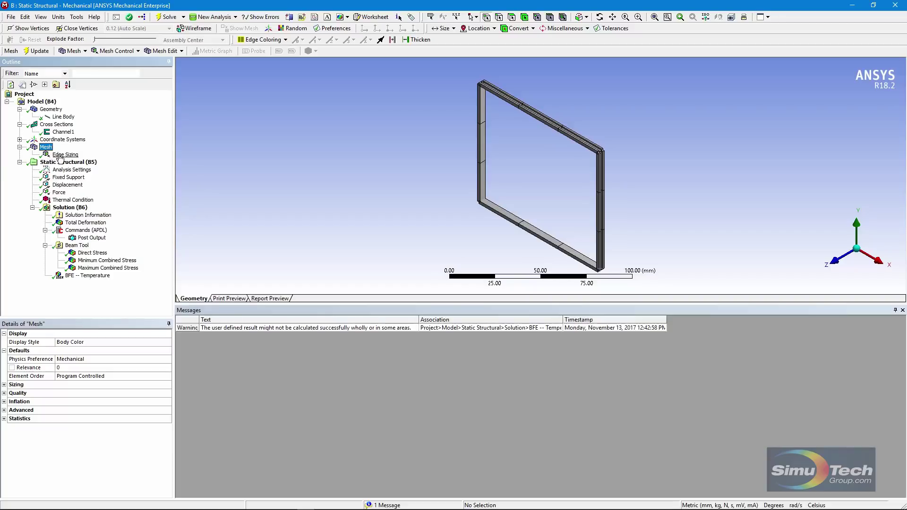
pyautogui.click(92, 237)
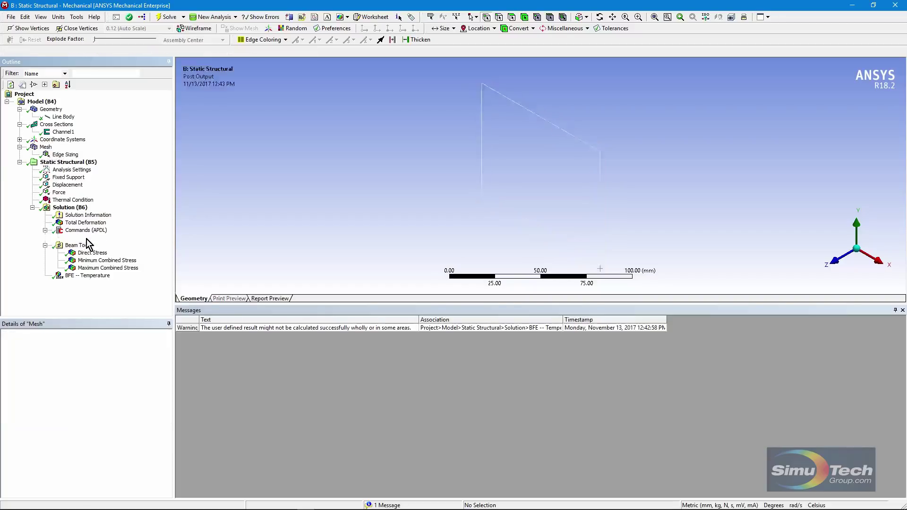
pyautogui.moveTo(427, 307); pyautogui.dragTo(432, 452)
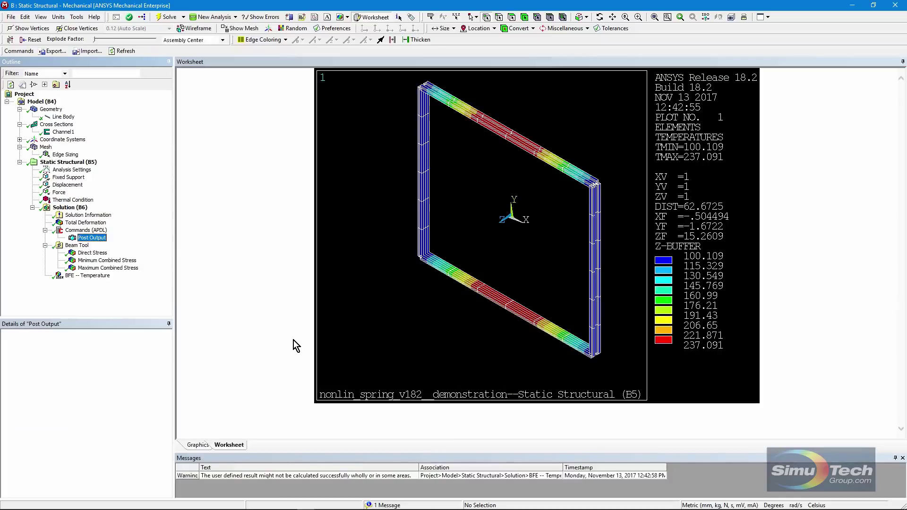